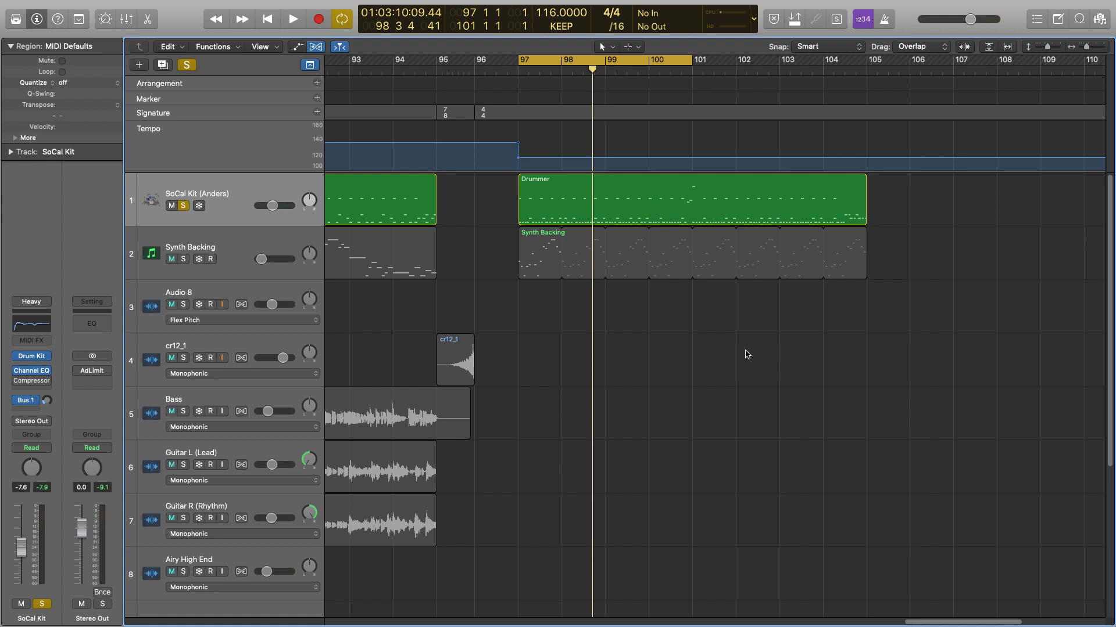
# - Insert a Dynamics > Expander on the SoCal Kit track and move its window to the screen centre
pyautogui.click(39, 391)
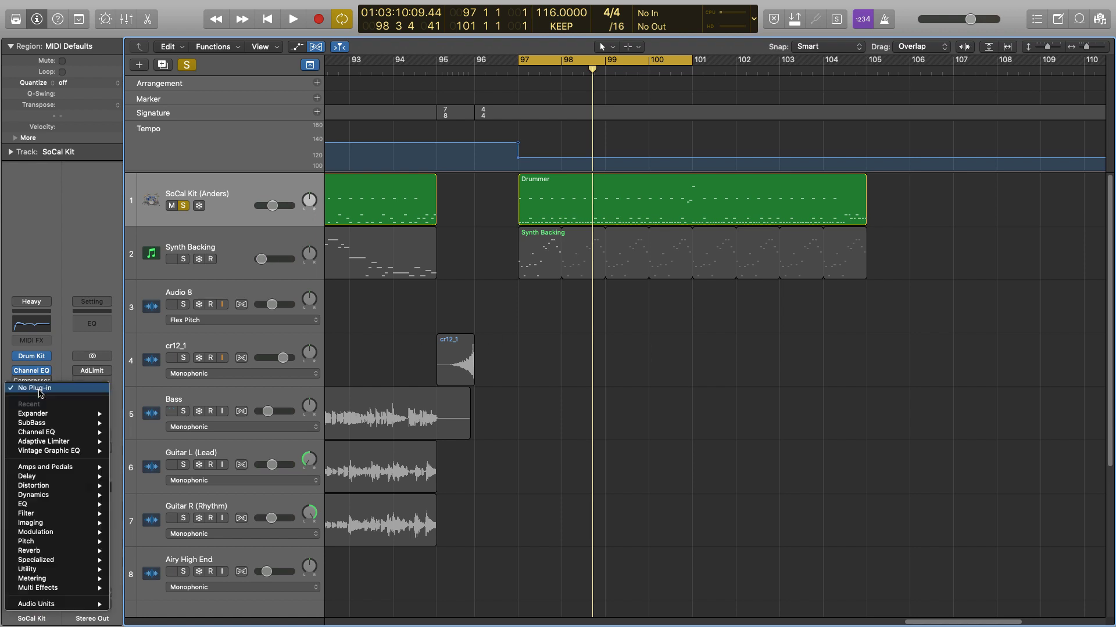
pyautogui.moveTo(52, 494)
pyautogui.moveTo(146, 532)
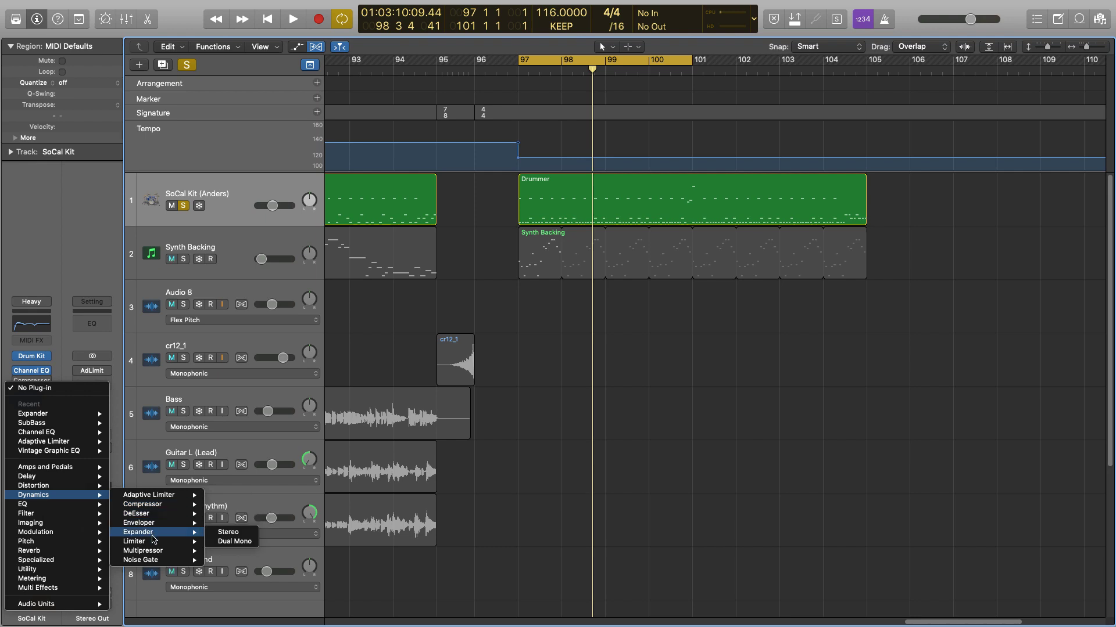
pyautogui.click(226, 532)
pyautogui.moveTo(323, 37); pyautogui.dragTo(600, 212)
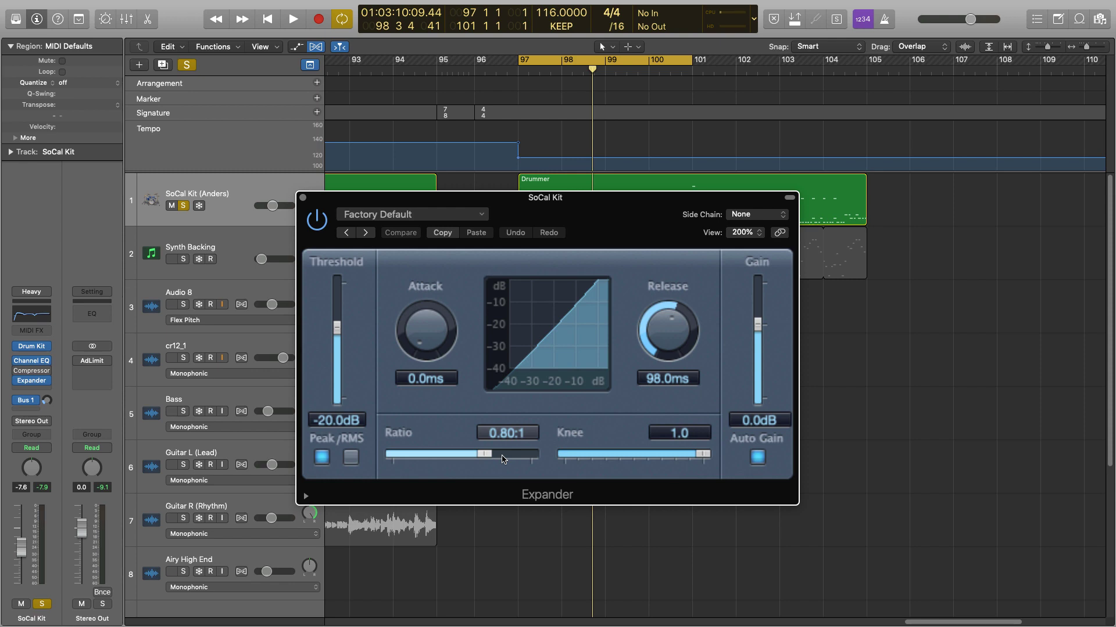
# - Try a 0.50:1 ratio, then settle the Expander at 1.00:1 with Auto Gain switched off
pyautogui.moveTo(487, 454); pyautogui.dragTo(531, 457)
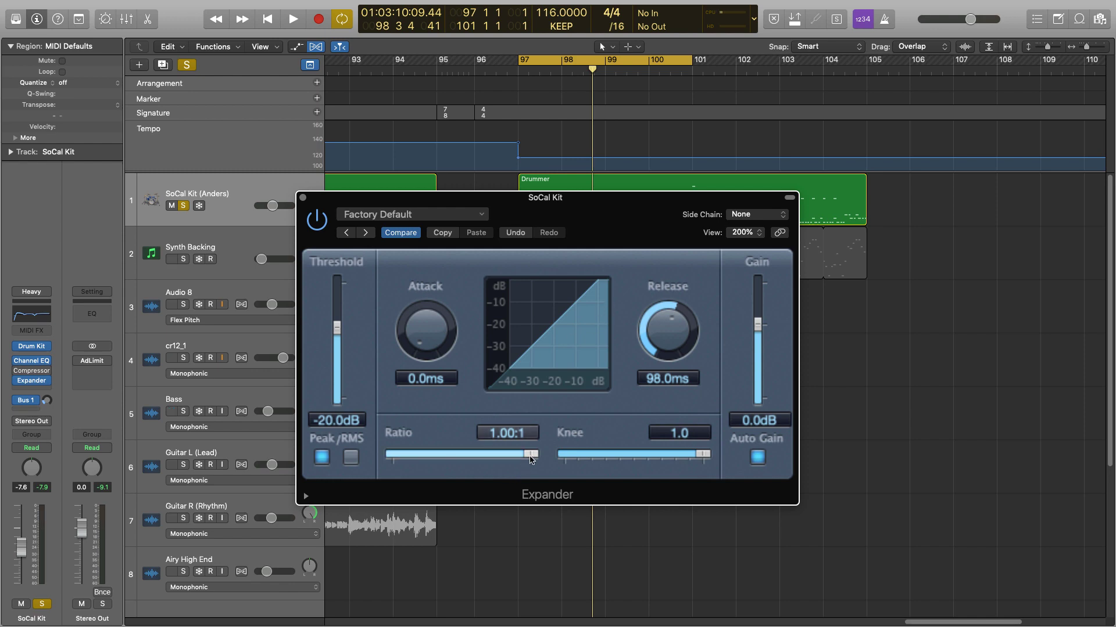
pyautogui.moveTo(534, 455); pyautogui.dragTo(541, 436)
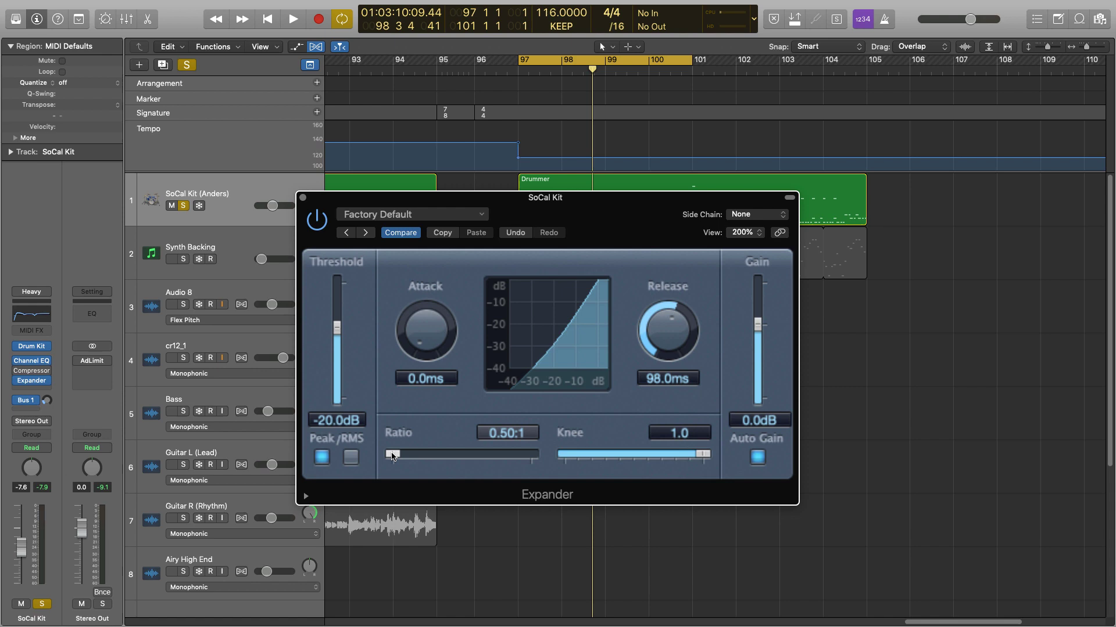
pyautogui.moveTo(395, 457); pyautogui.dragTo(573, 468)
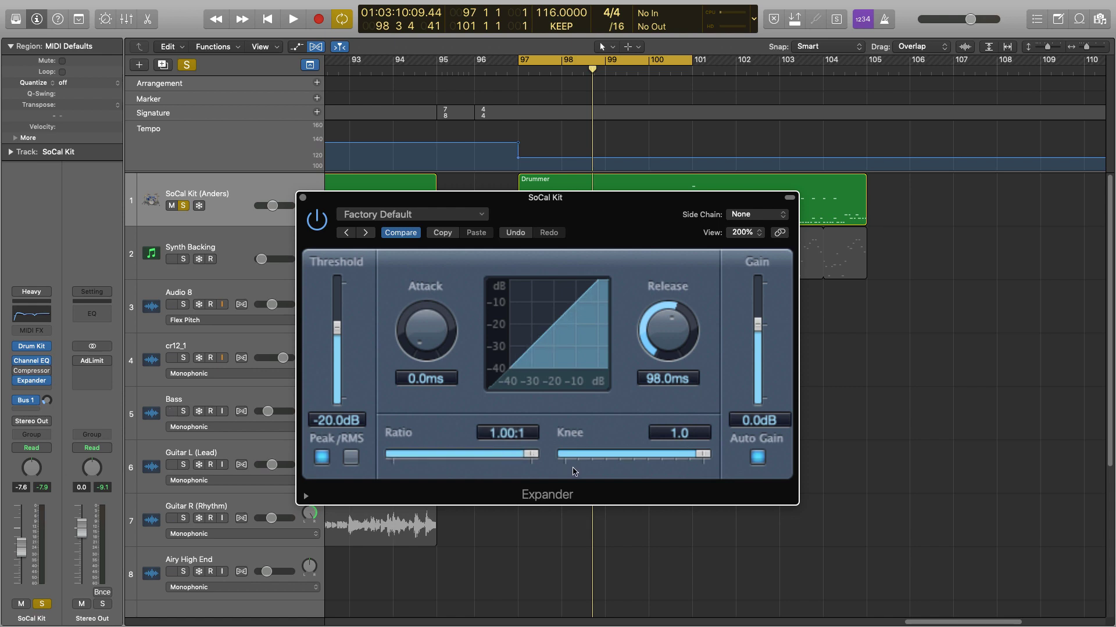
pyautogui.click(759, 458)
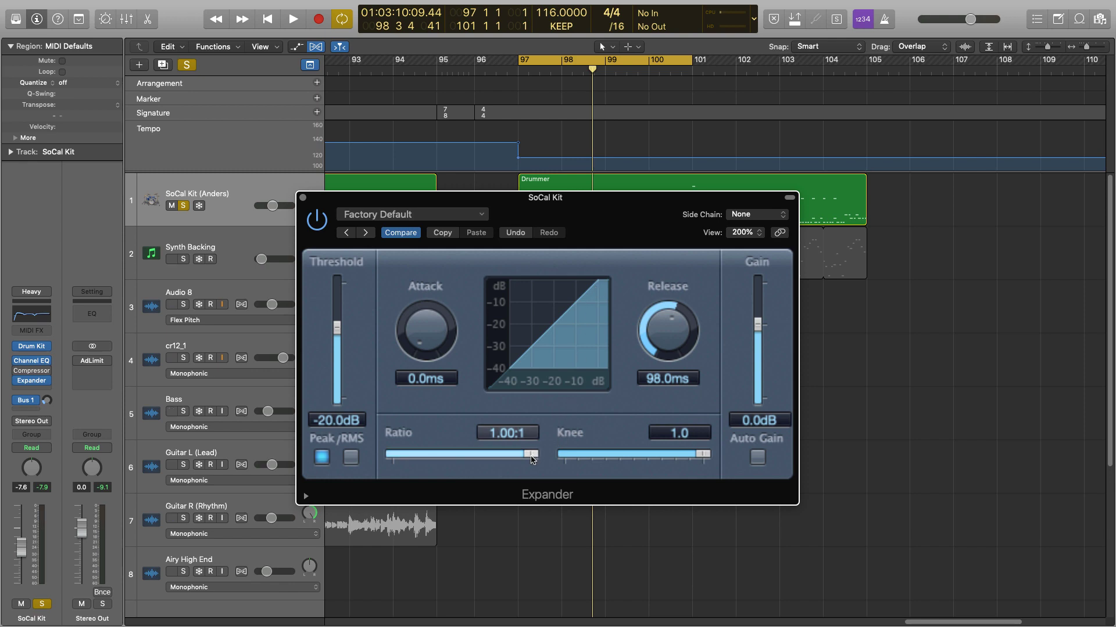
# - Try several ratio and knee values, finishing at ratio 0.78:1 and knee 0.7
pyautogui.moveTo(531, 459); pyautogui.dragTo(490, 459)
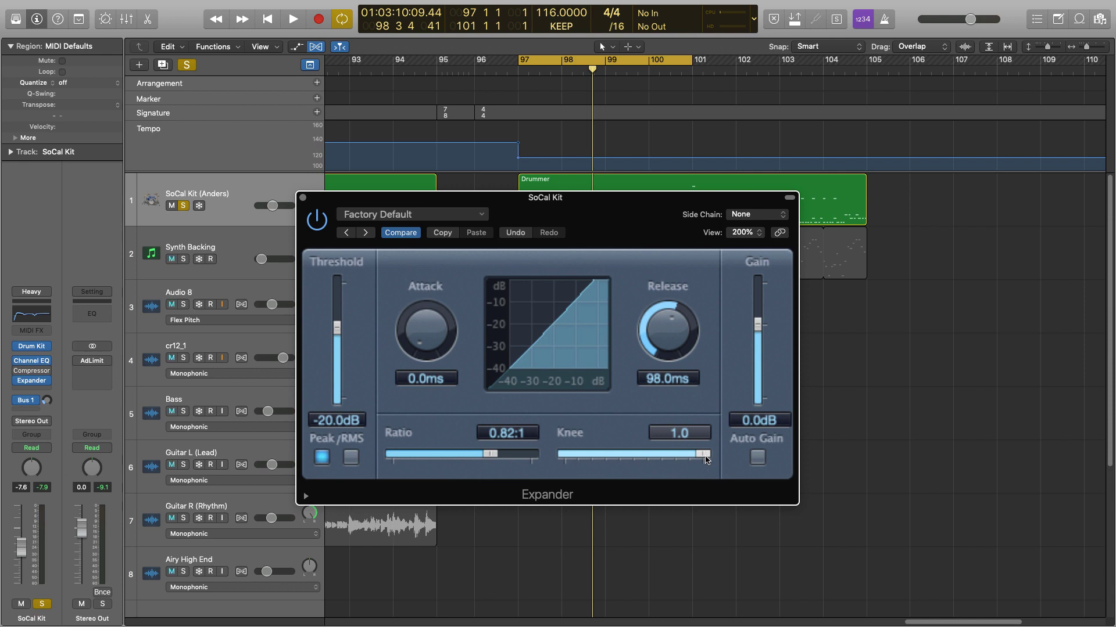
pyautogui.moveTo(704, 459); pyautogui.dragTo(558, 459)
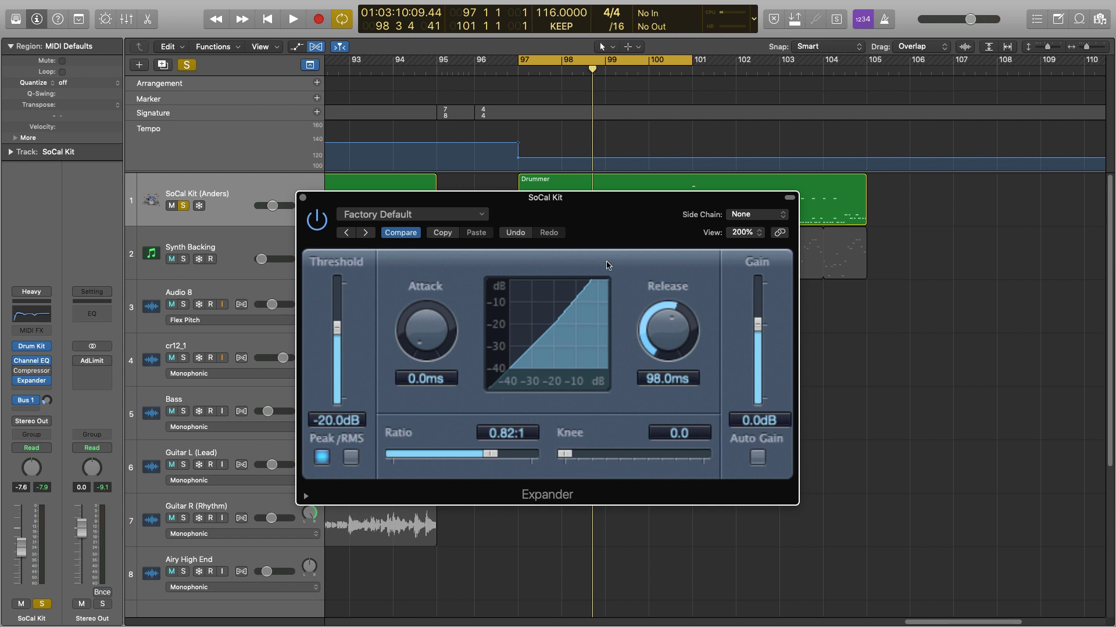
pyautogui.moveTo(491, 454); pyautogui.dragTo(360, 462)
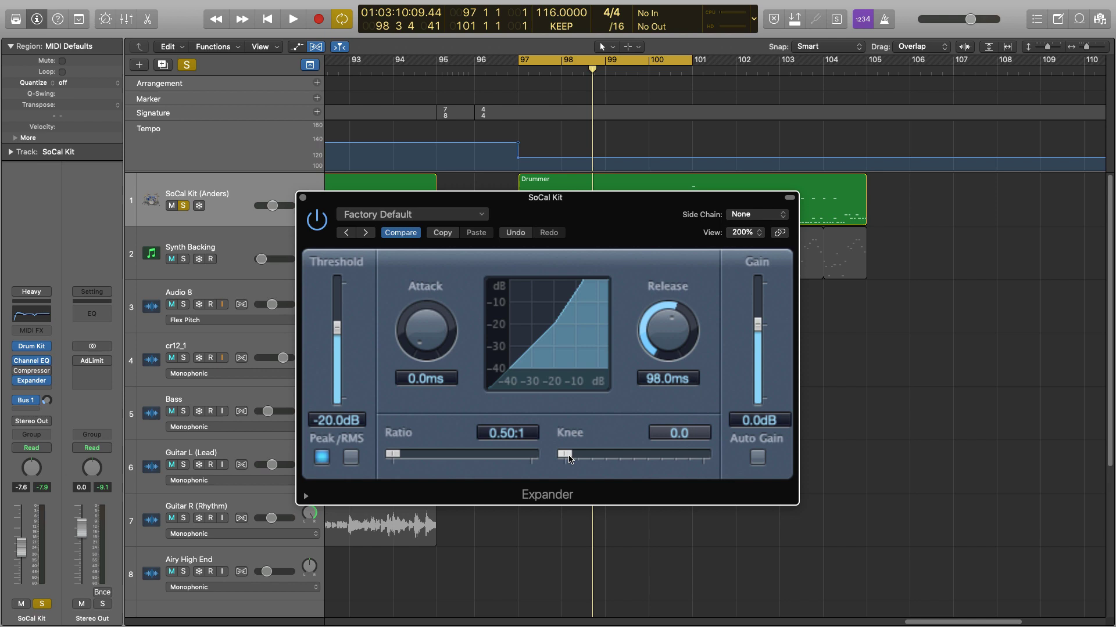
pyautogui.moveTo(568, 459); pyautogui.dragTo(662, 456)
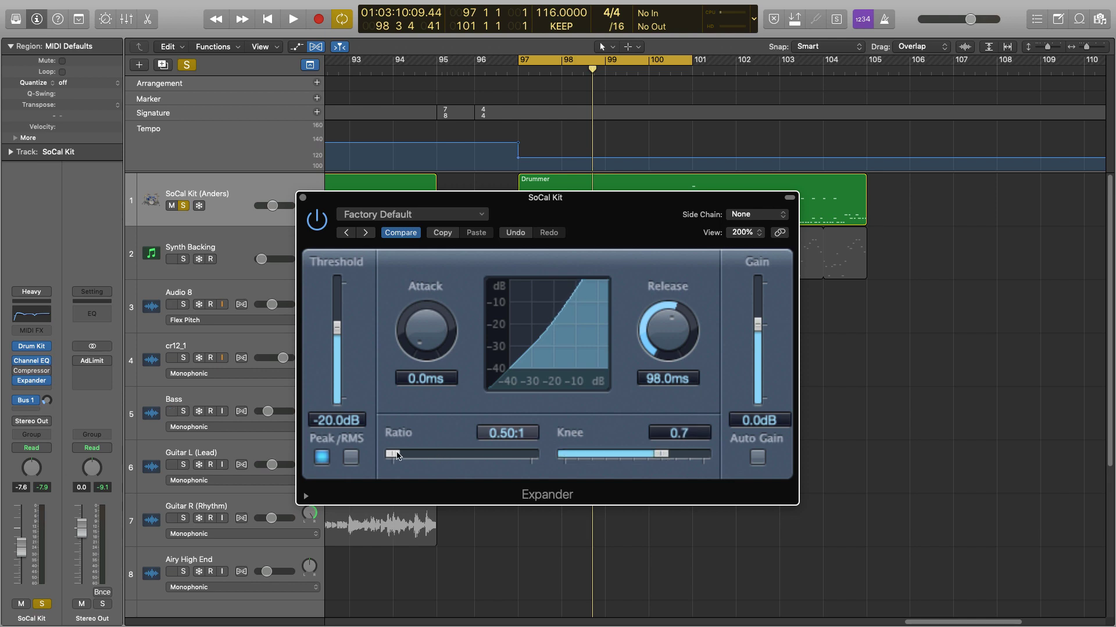
pyautogui.moveTo(398, 456); pyautogui.dragTo(486, 456)
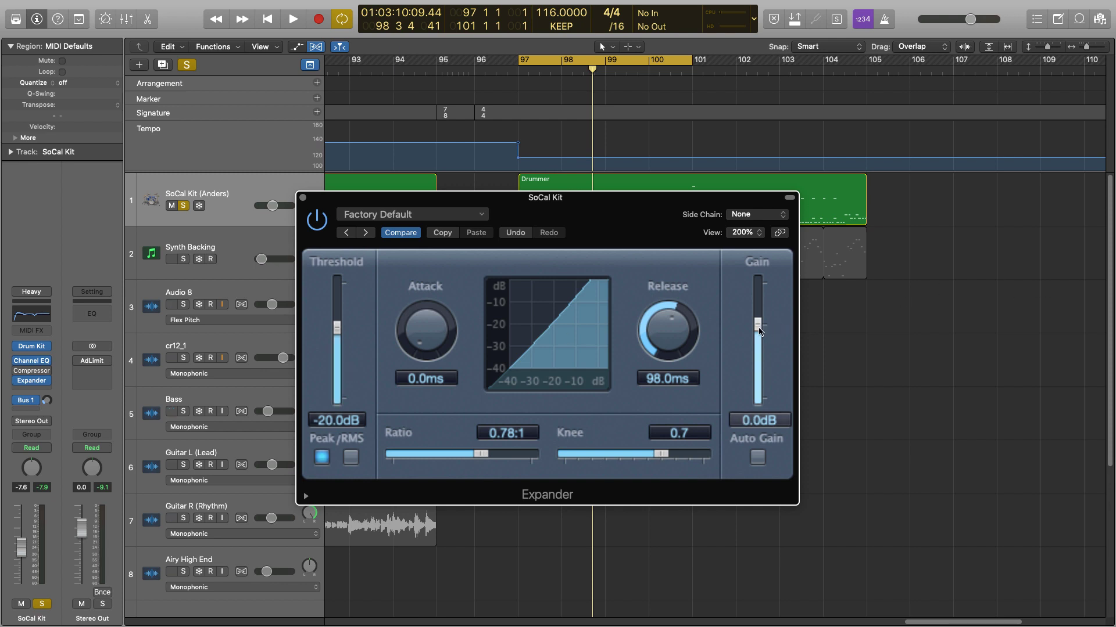
# - Pull the Expander's Gain from 0.0dB down to -2.0dB
pyautogui.moveTo(759, 331)
pyautogui.mouseDown()
pyautogui.moveTo(761, 356)
pyautogui.moveTo(760, 333)
pyautogui.mouseUp()
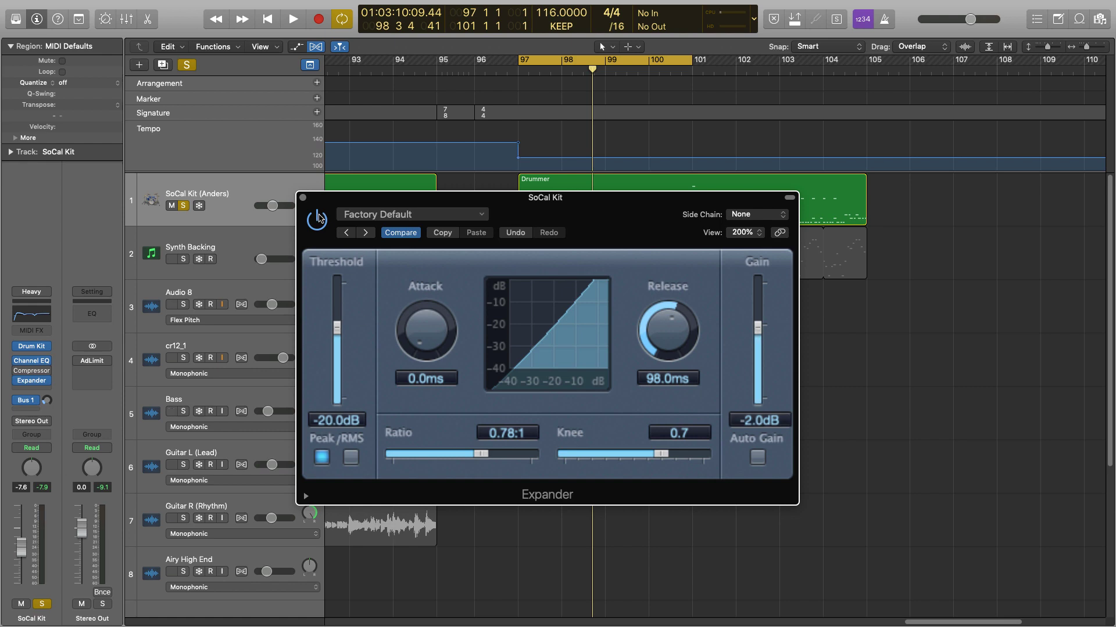
# - Set ratio 0.82:1, knee 0.6, attack 1.5ms, release 24.0ms and threshold -16.5dB
pyautogui.moveTo(486, 456); pyautogui.dragTo(496, 455)
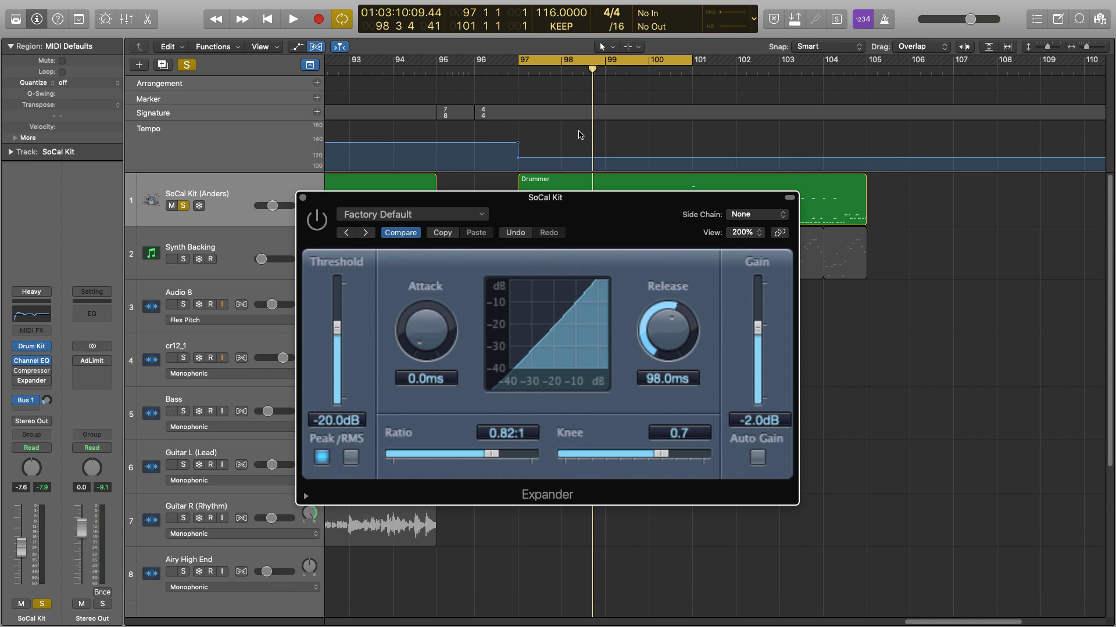
pyautogui.moveTo(659, 459); pyautogui.dragTo(647, 459)
pyautogui.moveTo(665, 343); pyautogui.dragTo(665, 363)
pyautogui.moveTo(426, 334); pyautogui.dragTo(426, 329)
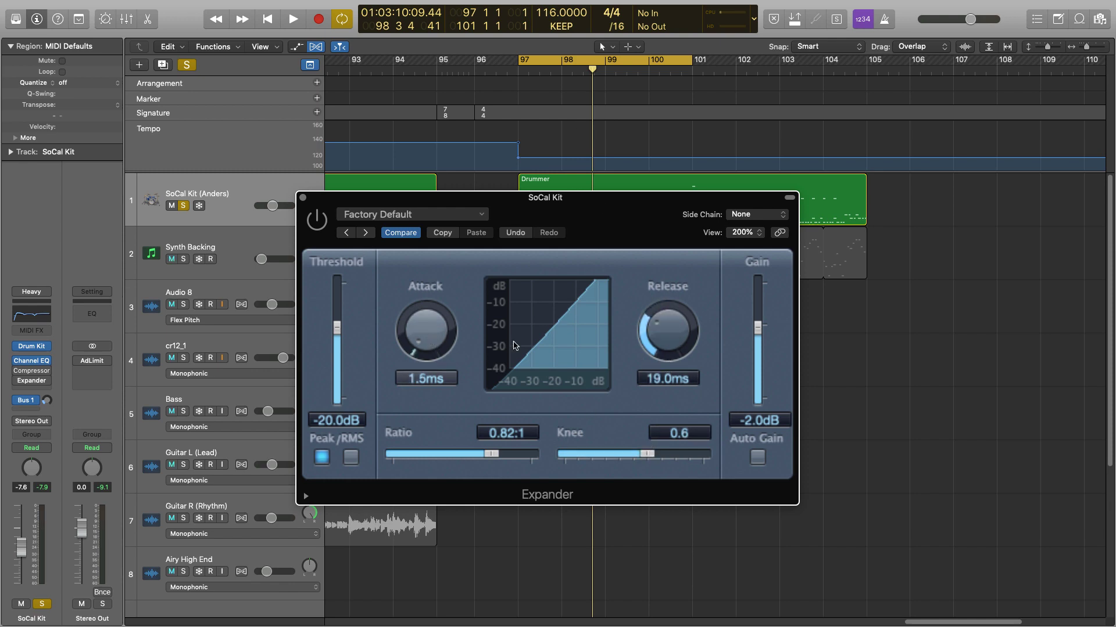
pyautogui.moveTo(666, 342); pyautogui.dragTo(667, 338)
pyautogui.moveTo(337, 328); pyautogui.dragTo(336, 319)
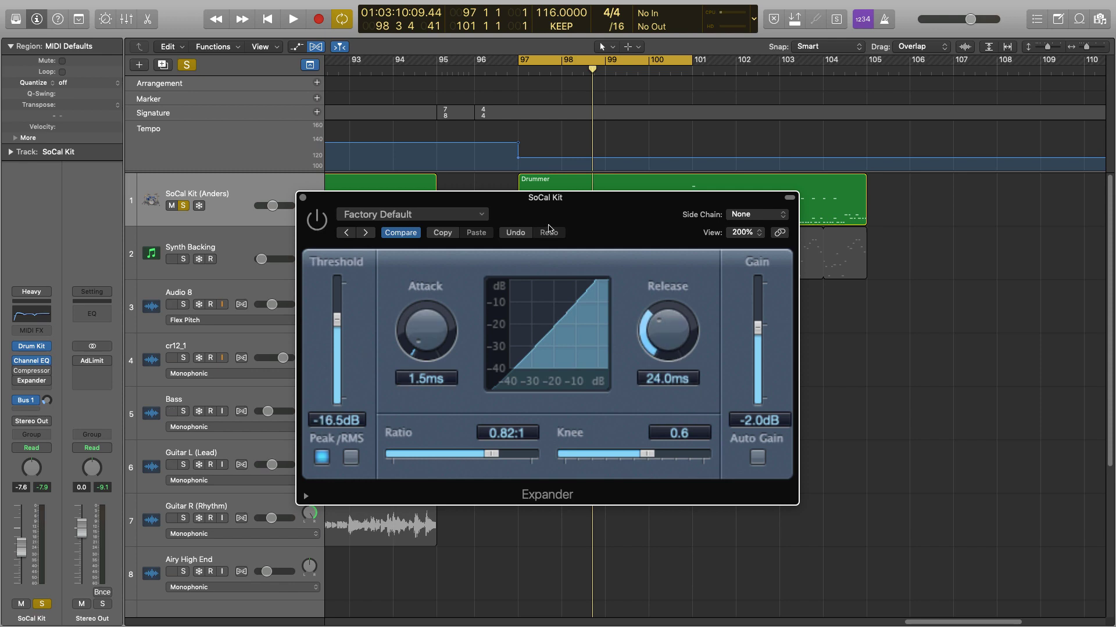
# - Play the drums and toggle the Expander on and off to compare the sound
pyautogui.press('space')
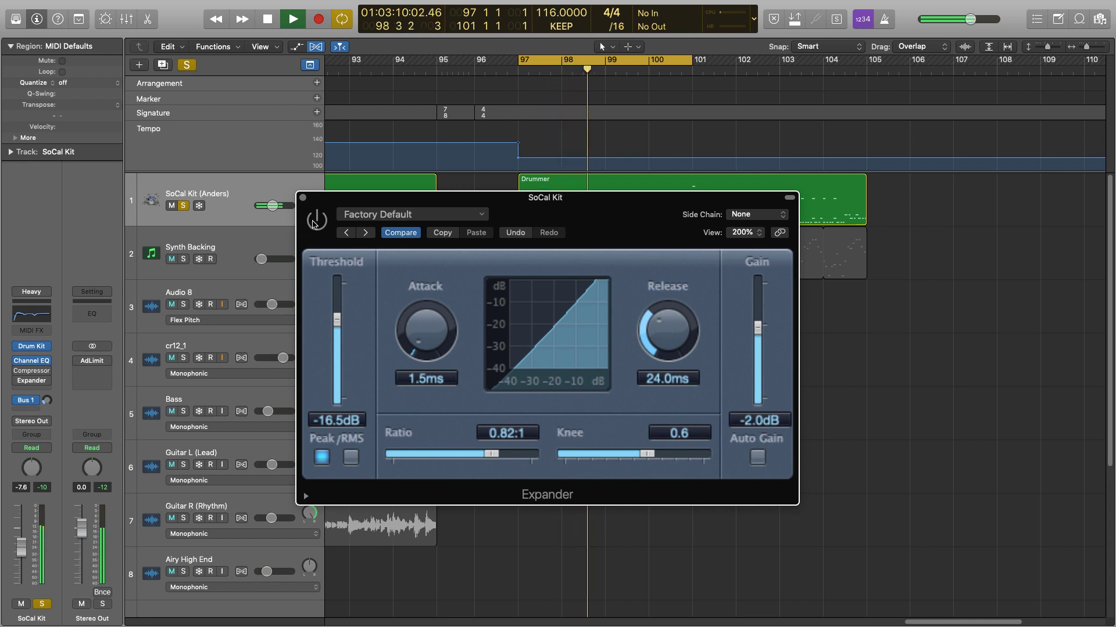
pyautogui.click(315, 222)
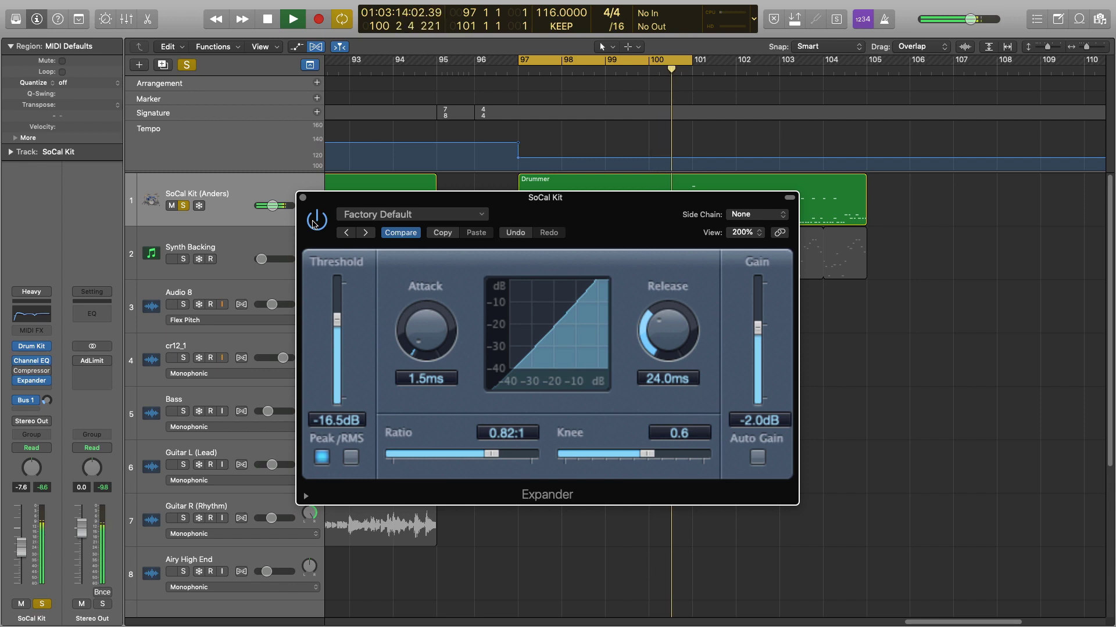
pyautogui.click(314, 222)
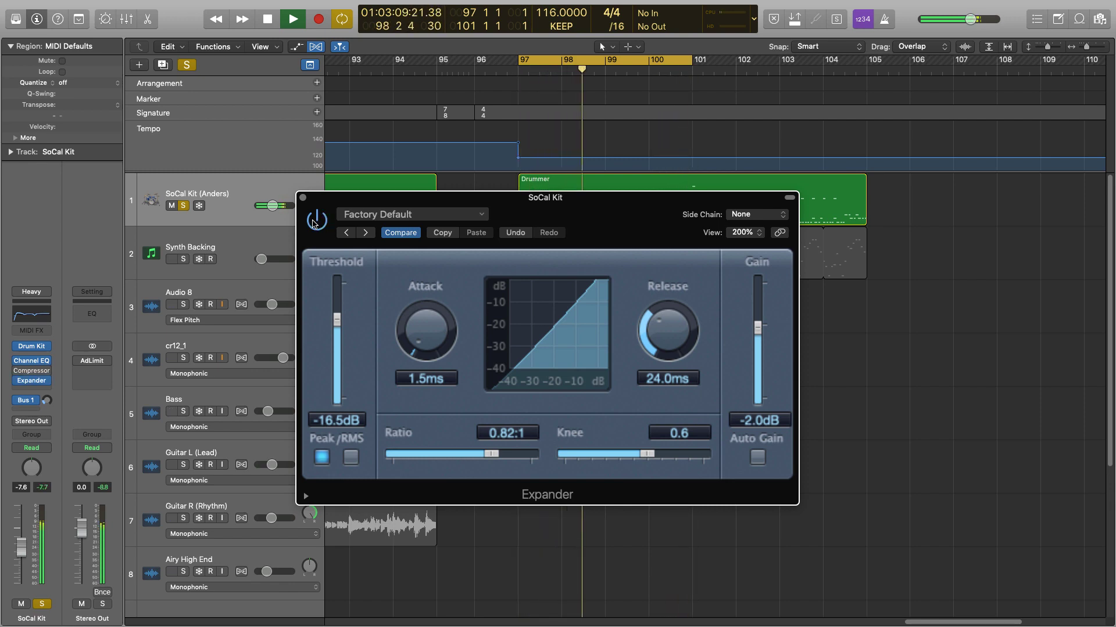
# - Stop playback and set threshold -13.5dB, knee 0.5 and ratio 0.80:1
pyautogui.press('space')
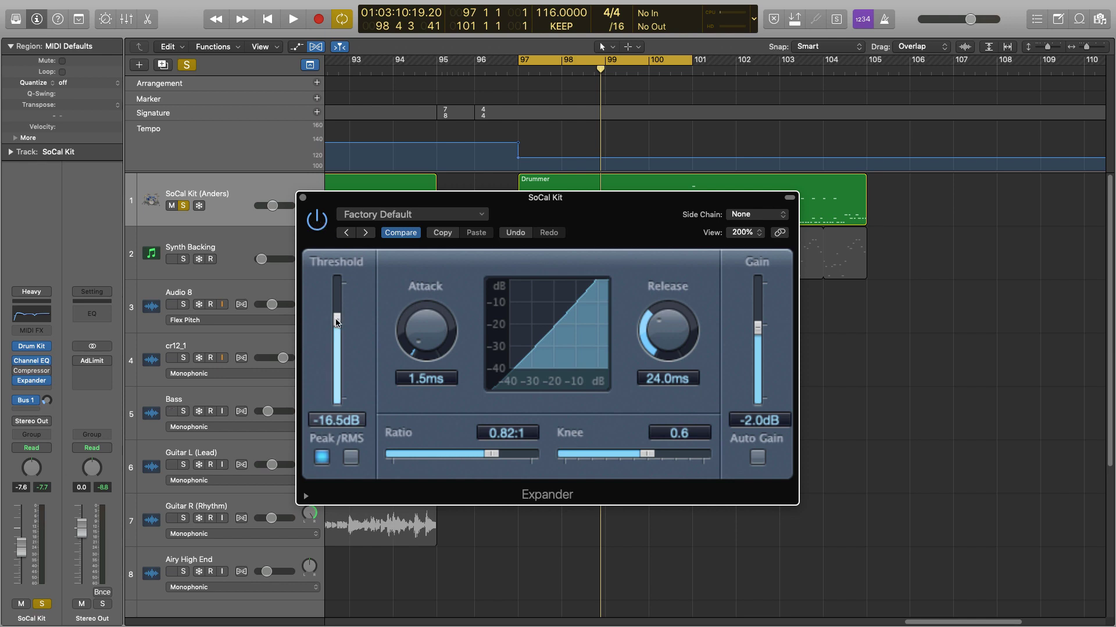
pyautogui.moveTo(337, 322); pyautogui.dragTo(337, 316)
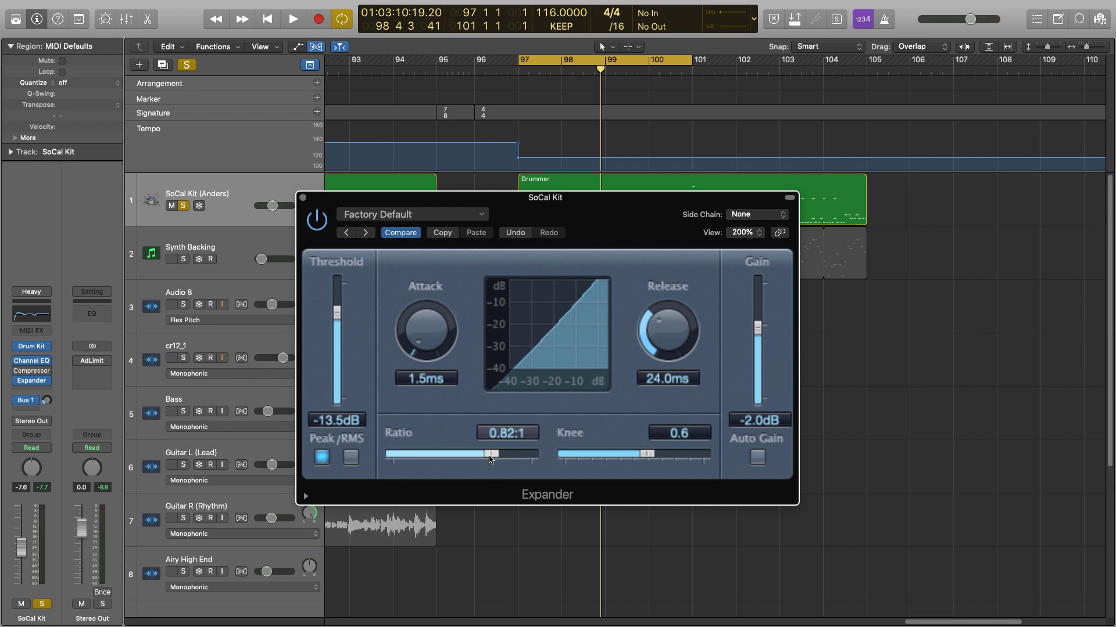
pyautogui.moveTo(646, 453); pyautogui.dragTo(633, 453)
pyautogui.moveTo(486, 457); pyautogui.dragTo(481, 456)
# - While the drums play, retune to attack 3.0ms, gain -4.0dB, ratio 0.80:1, knee 0.7, threshold -20.0dB
pyautogui.press('space')
pyautogui.moveTo(487, 456); pyautogui.dragTo(393, 462)
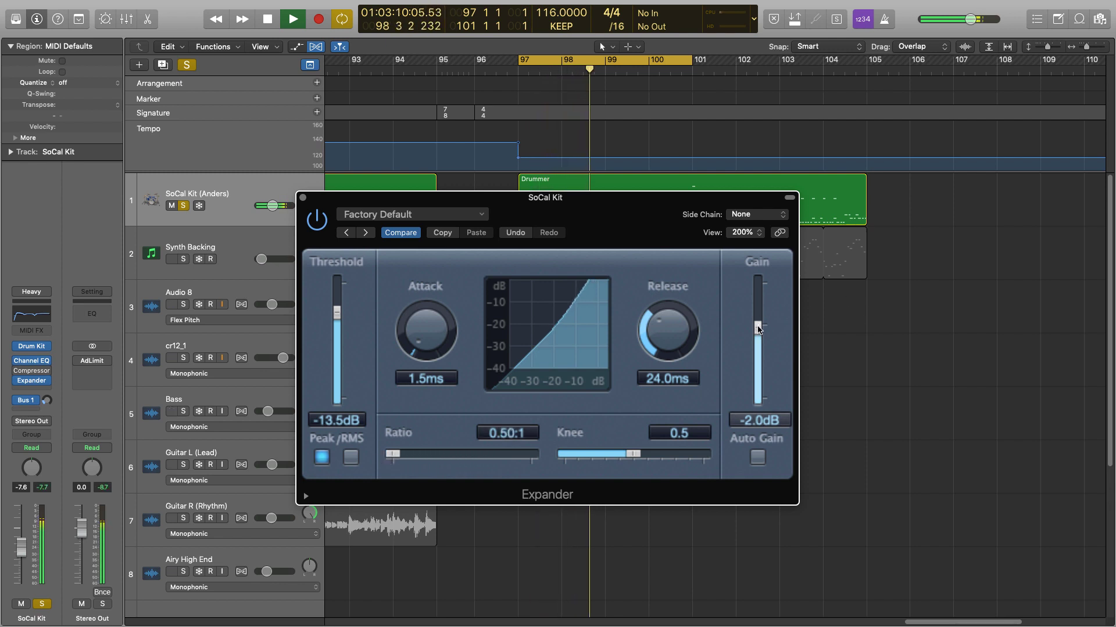
pyautogui.moveTo(759, 330); pyautogui.dragTo(760, 341)
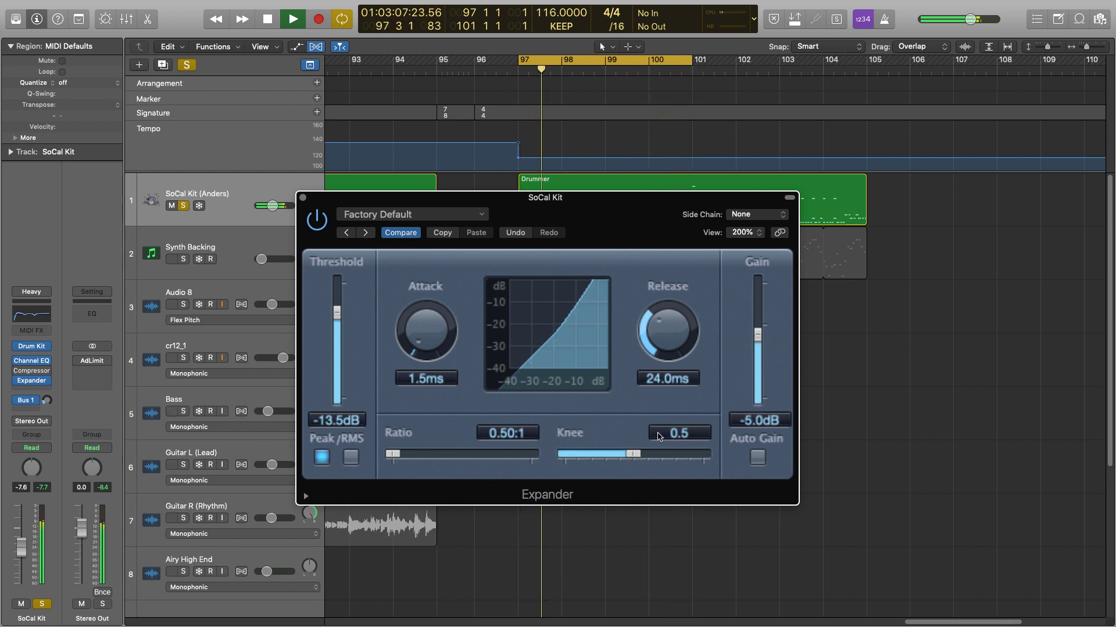
pyautogui.moveTo(658, 435); pyautogui.dragTo(713, 459)
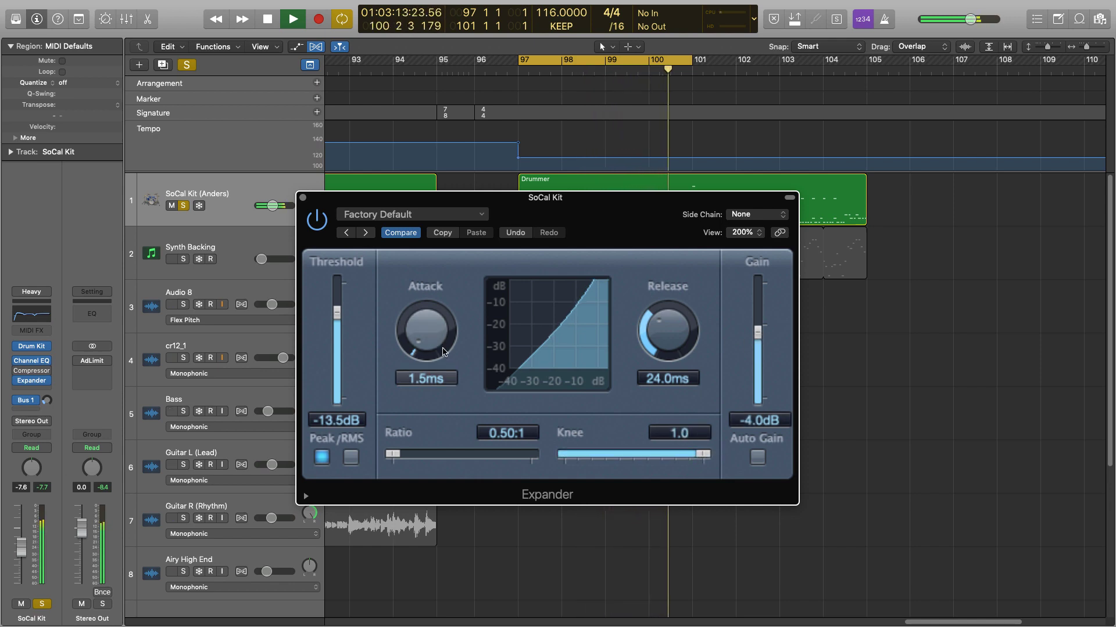
pyautogui.moveTo(442, 352); pyautogui.dragTo(440, 311)
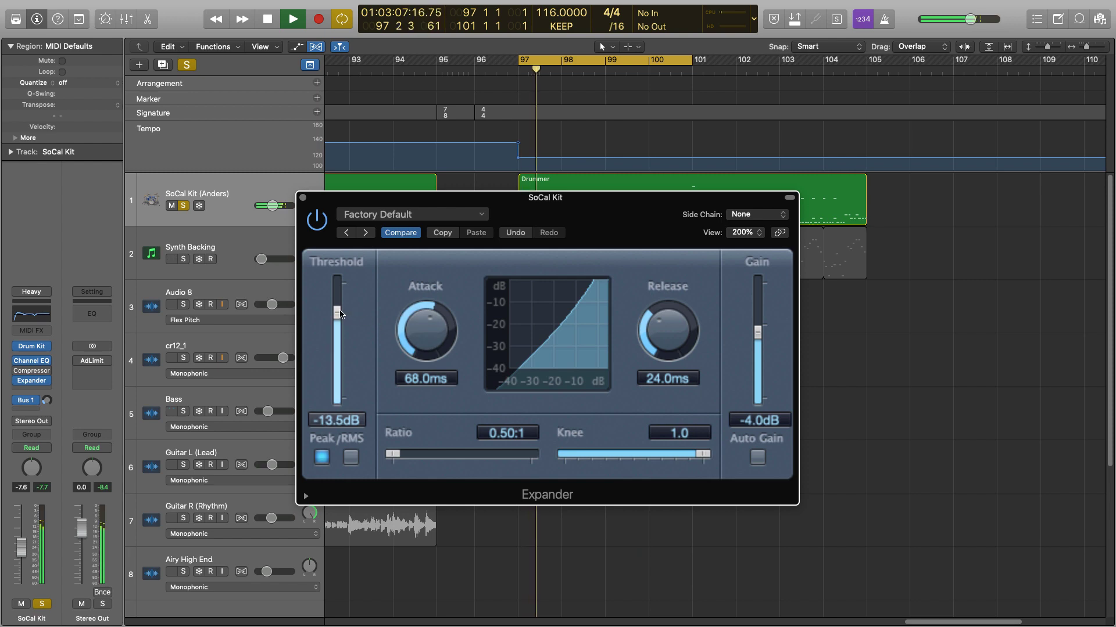
pyautogui.moveTo(341, 313); pyautogui.dragTo(341, 333)
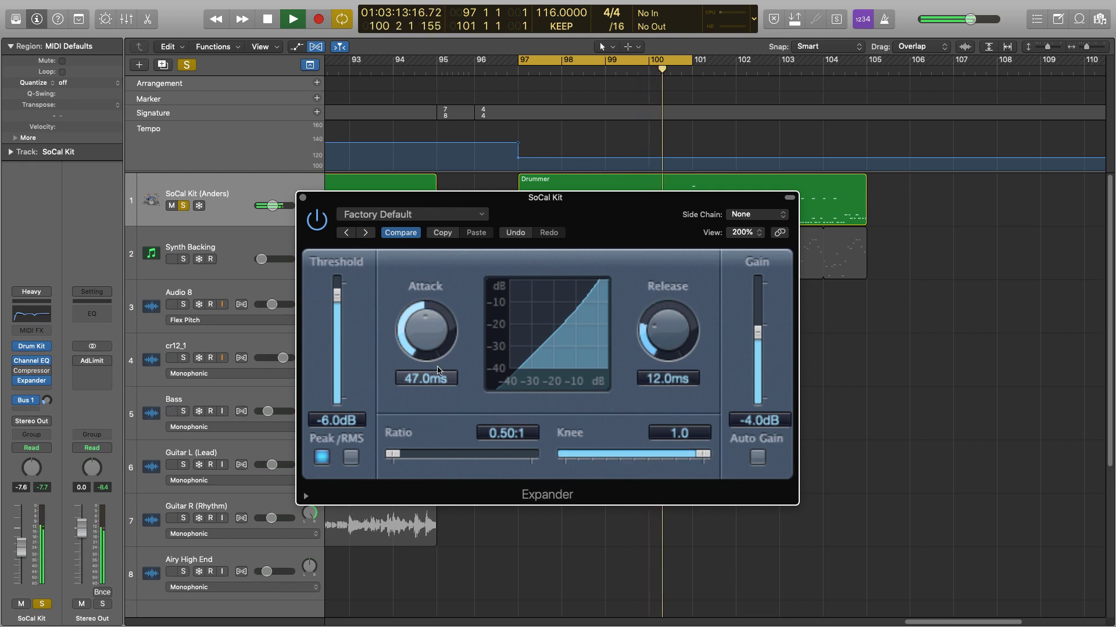
pyautogui.moveTo(437, 370); pyautogui.dragTo(448, 377)
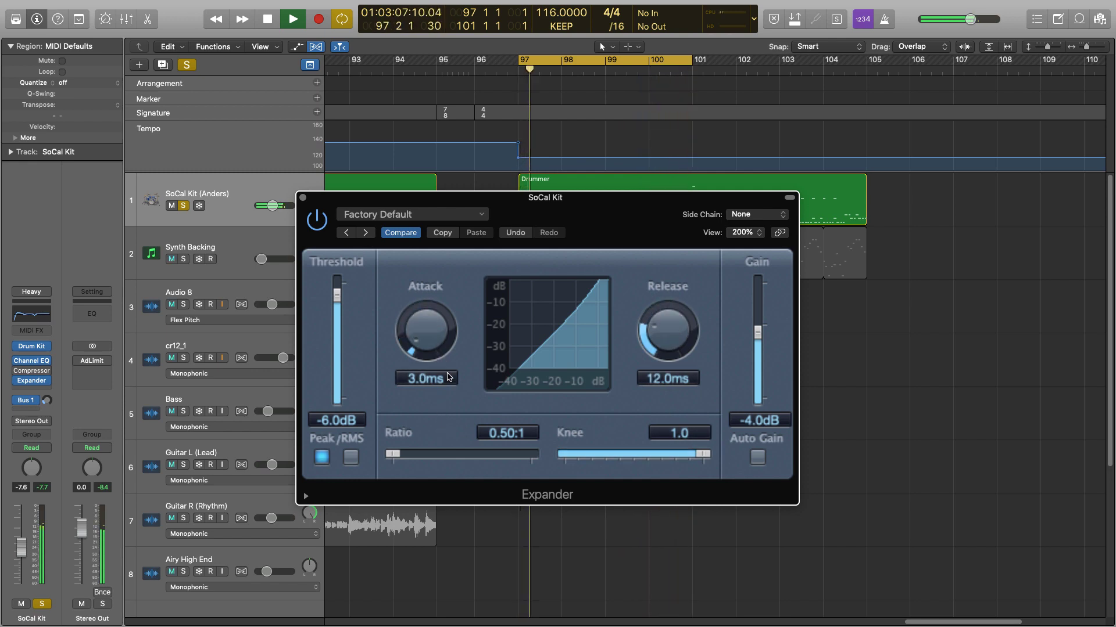
pyautogui.moveTo(416, 457); pyautogui.dragTo(508, 454)
# - Stop playback and set ratio 0.70:1, knee 0.1 and threshold -16.5dB
pyautogui.press('space')
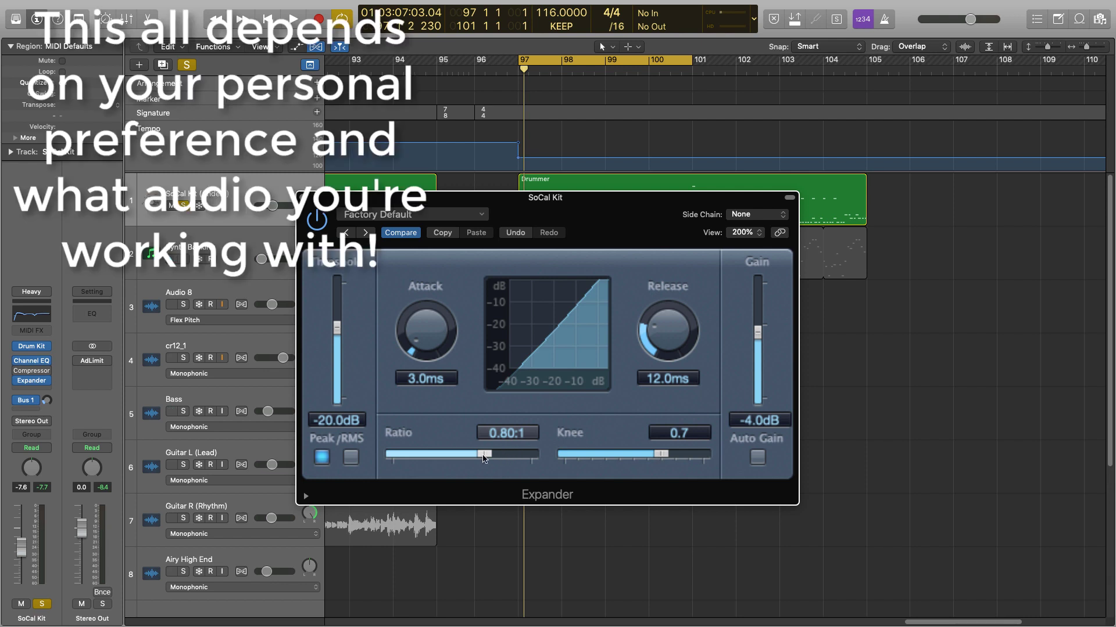
pyautogui.moveTo(485, 458); pyautogui.dragTo(459, 460)
pyautogui.moveTo(660, 454); pyautogui.dragTo(557, 462)
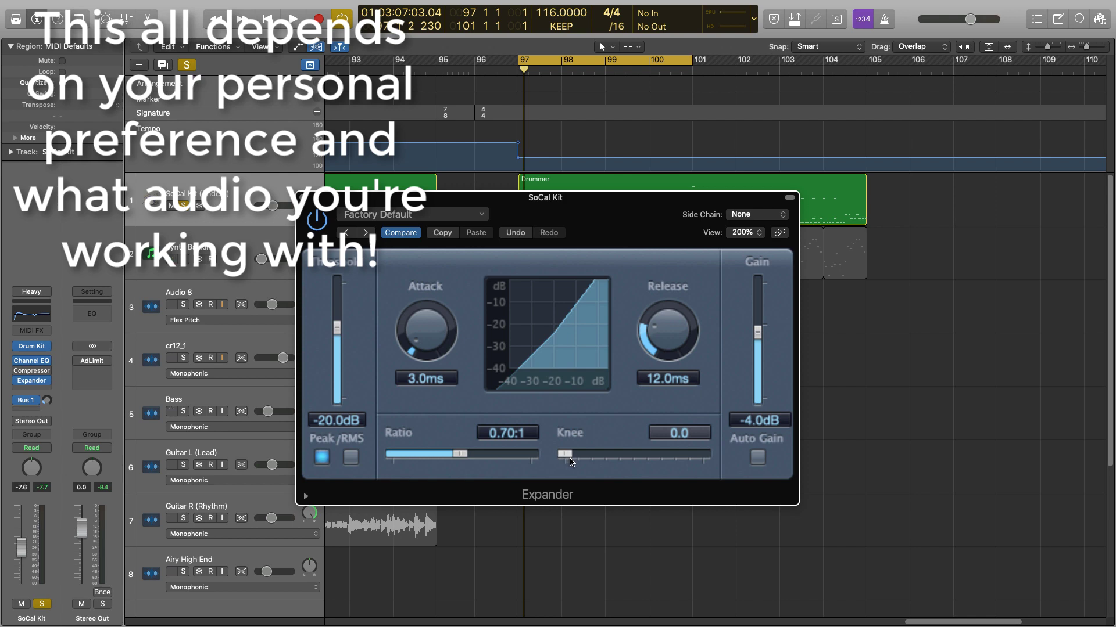
pyautogui.moveTo(570, 462); pyautogui.dragTo(577, 460)
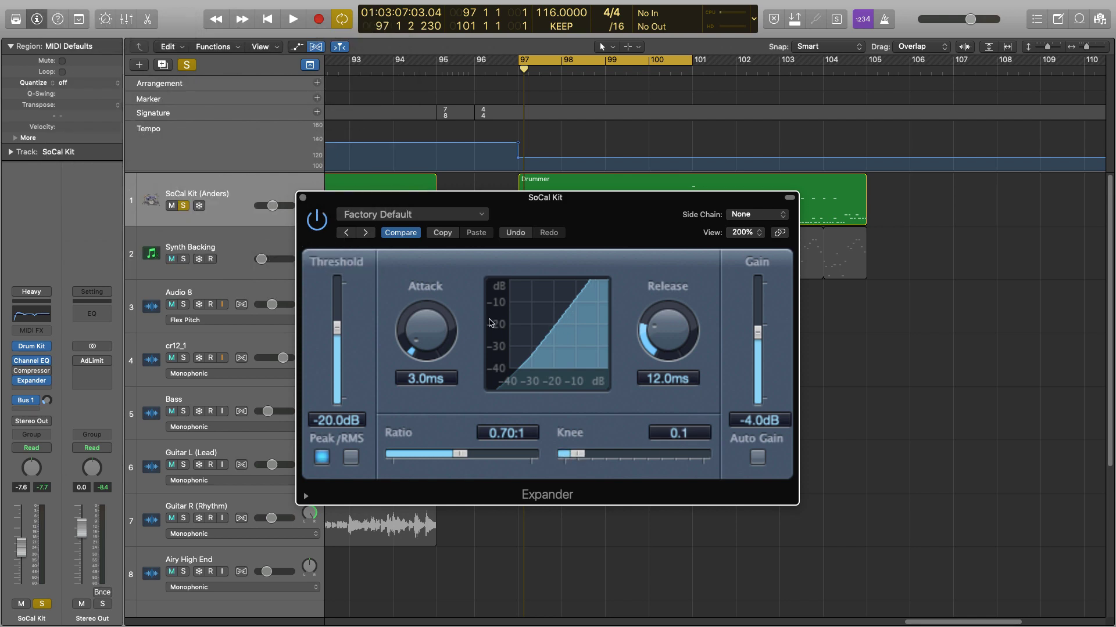
pyautogui.moveTo(337, 328); pyautogui.dragTo(337, 319)
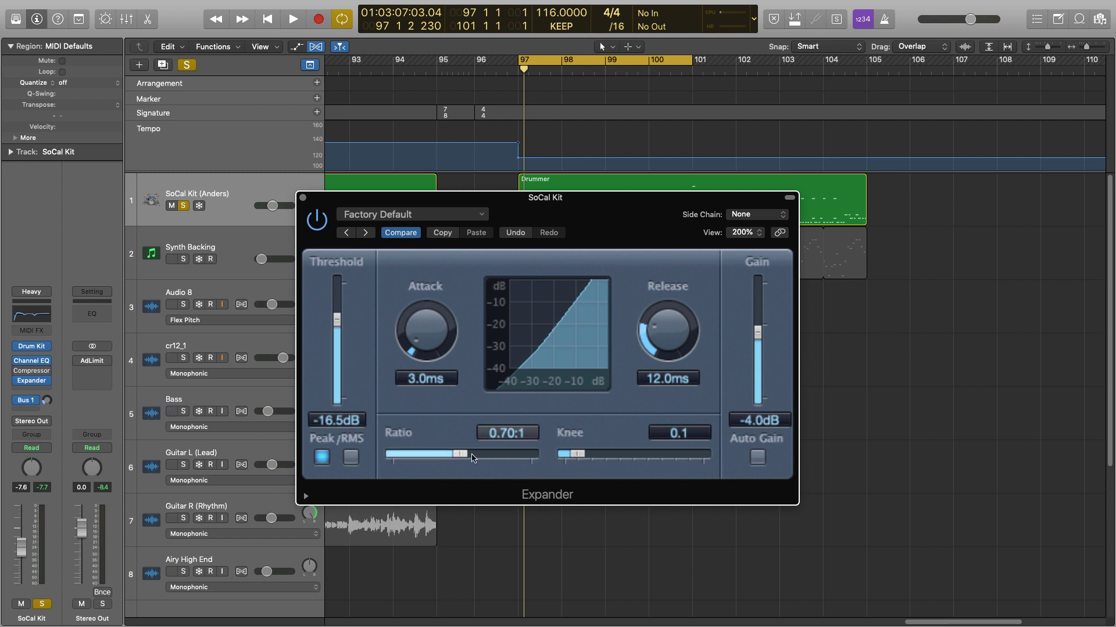